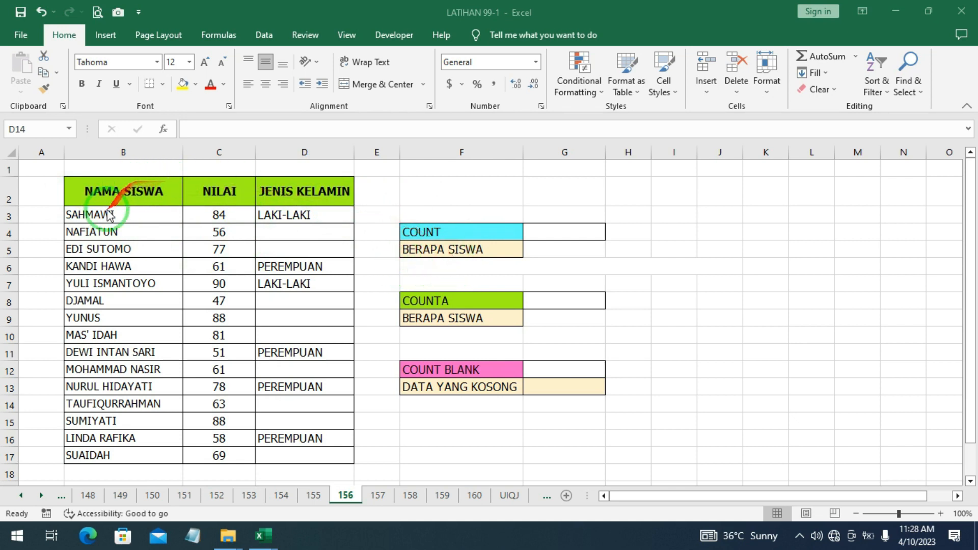
Step: Examine the COUNT label alongside the NILAI scores and the NAMA SISWA names in the student table
left_click(440, 232)
key("F2")
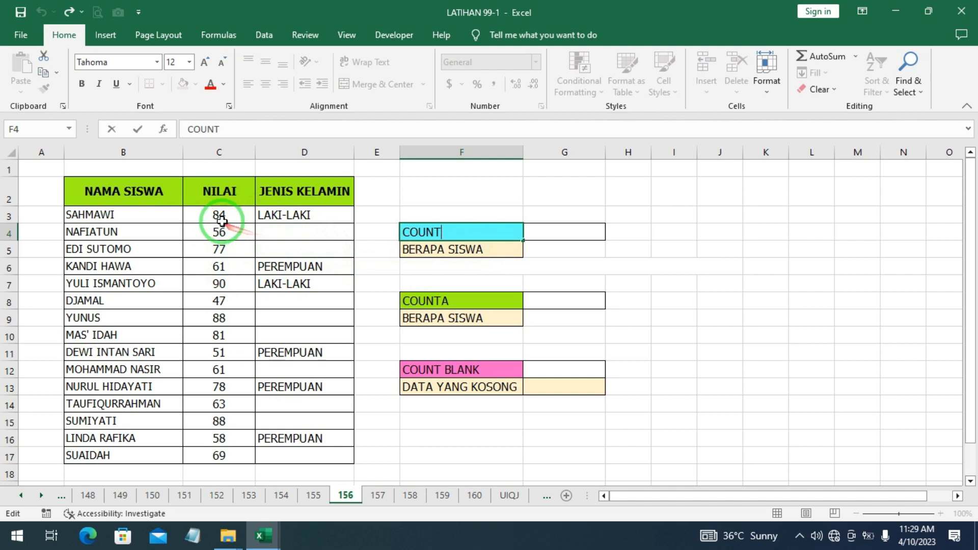
left_click_drag(219, 215, 236, 455)
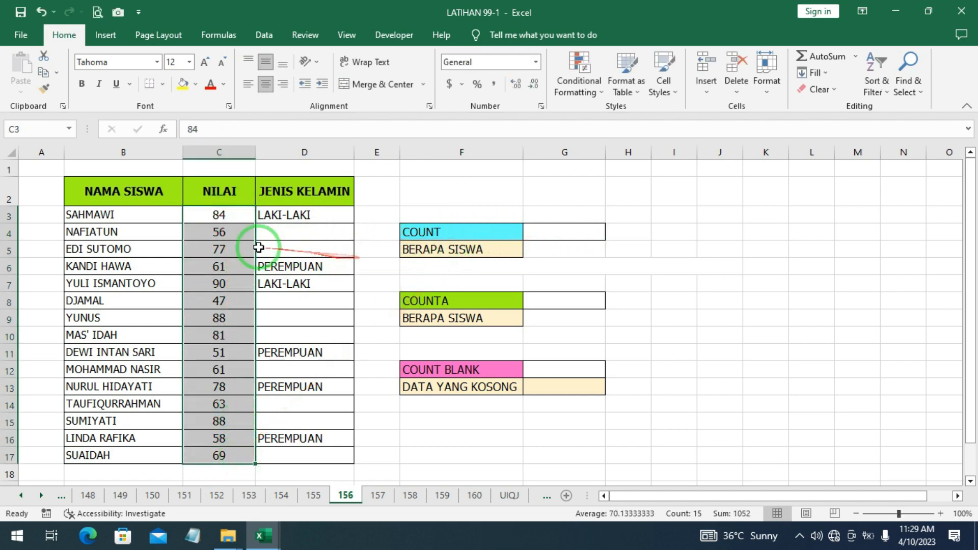
left_click_drag(136, 218, 152, 438)
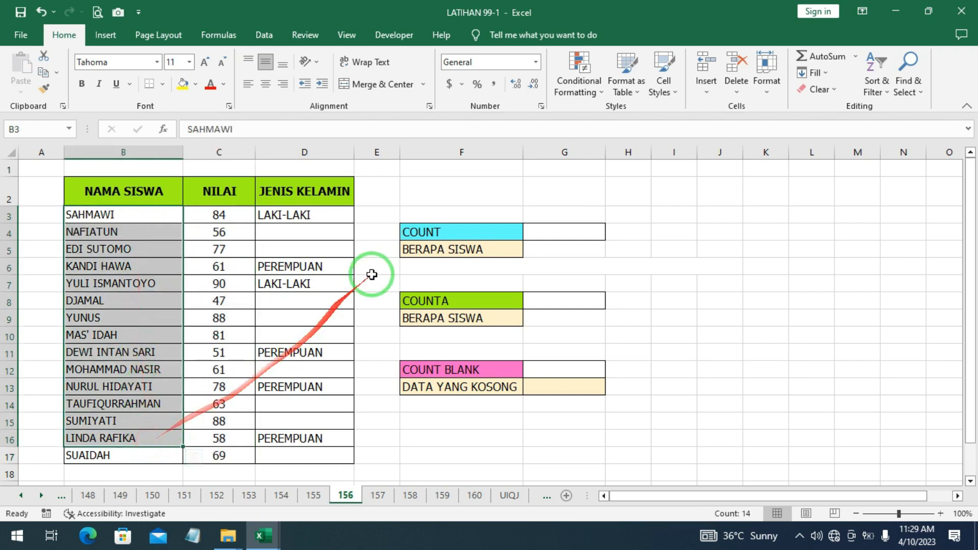
left_click(441, 234)
left_click(448, 298)
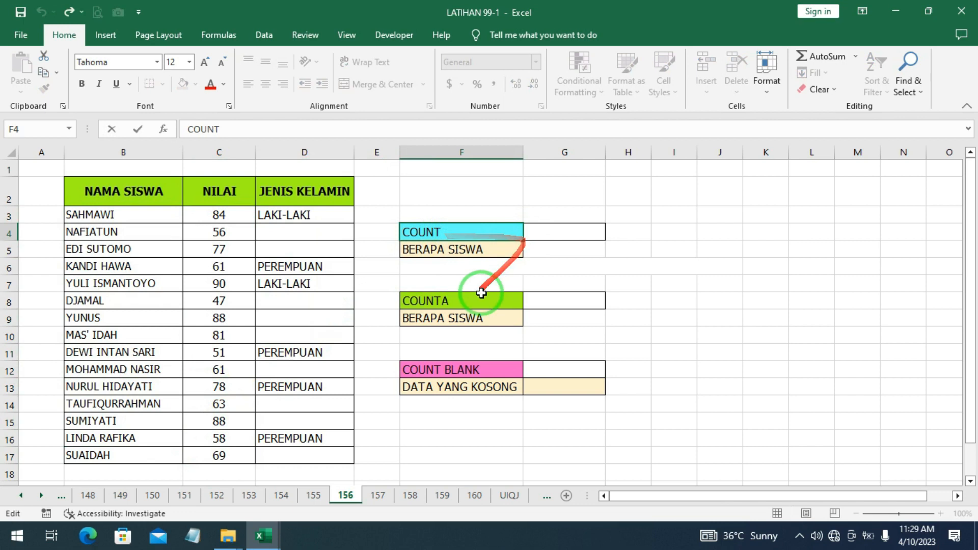
key("Up")
key("Up")
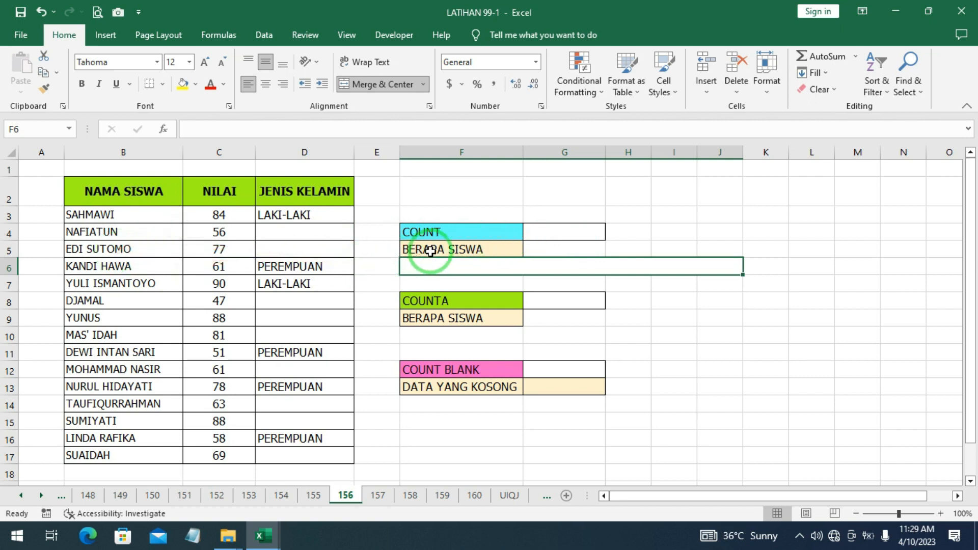
Step: Enter =COUNT(C3:C17) in G4 to count the NILAI scores
left_click(544, 234)
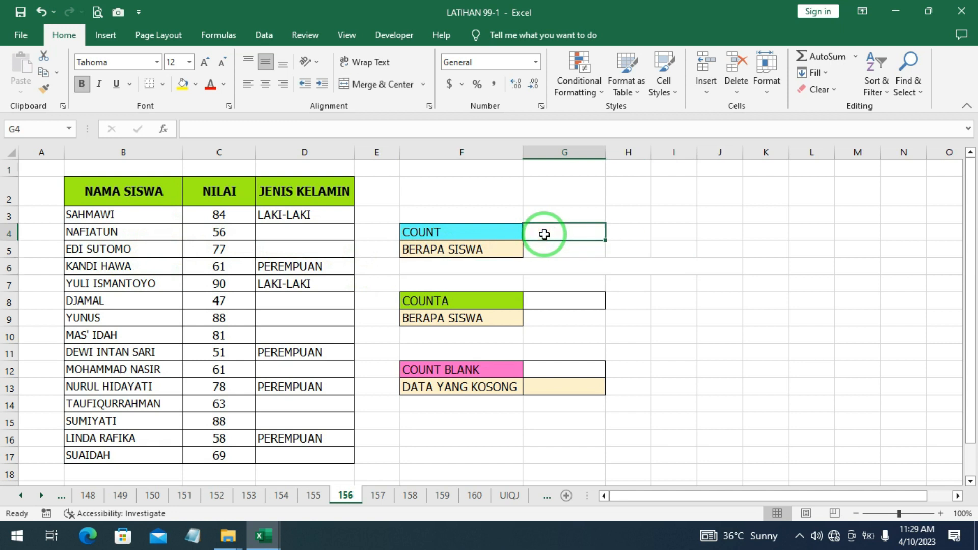
type("C")
type("=COUN")
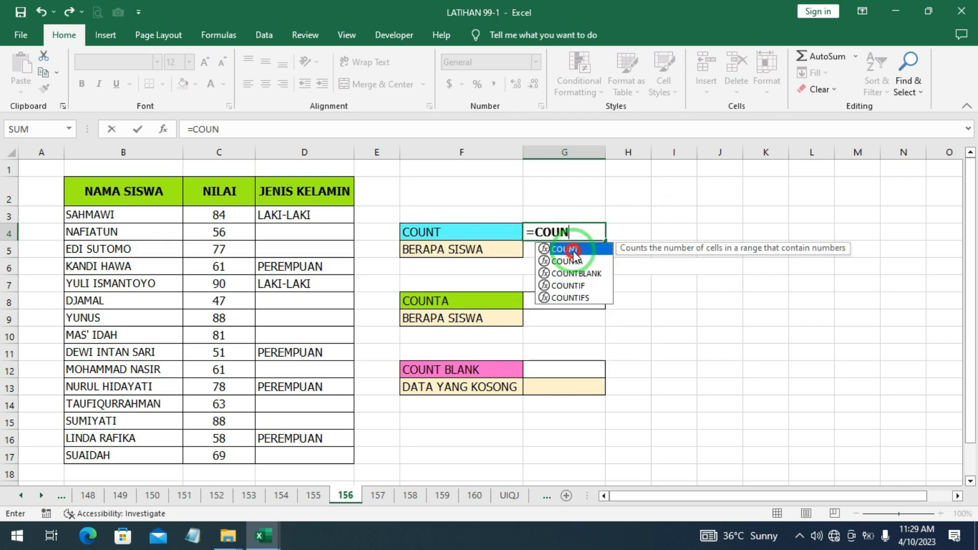
double_click(571, 248)
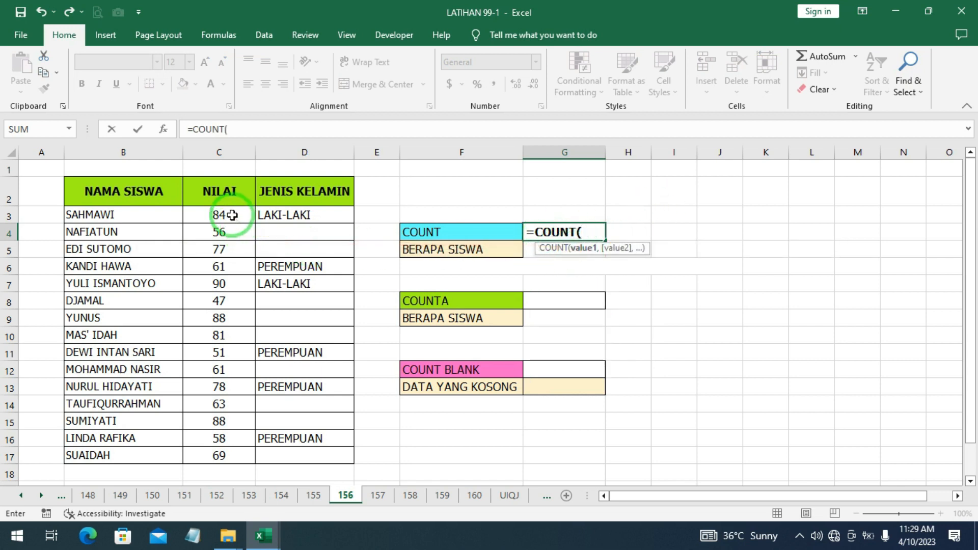
left_click_drag(232, 215, 234, 452)
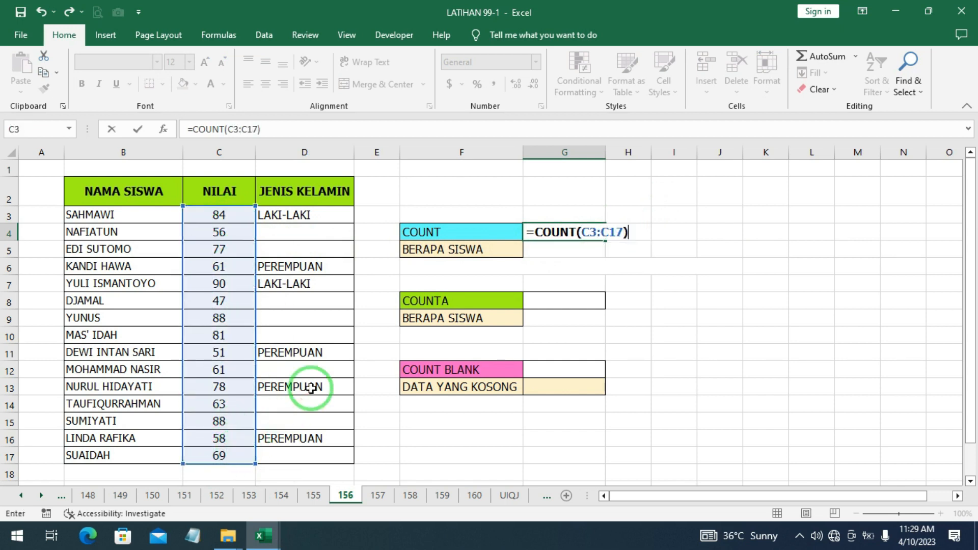
key("Return")
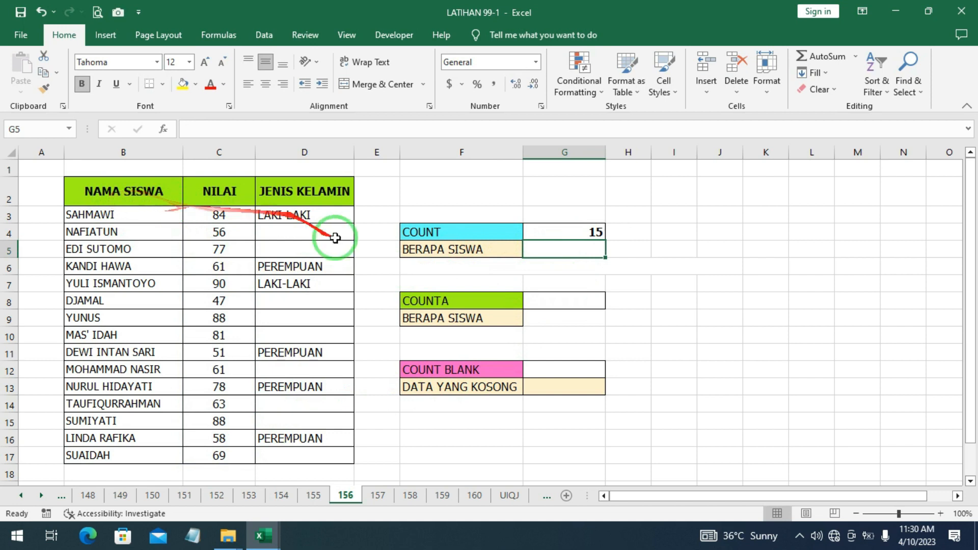
Step: Change the COUNT formula in G4 to use the NAMA SISWA range B3:B17
left_click(581, 232)
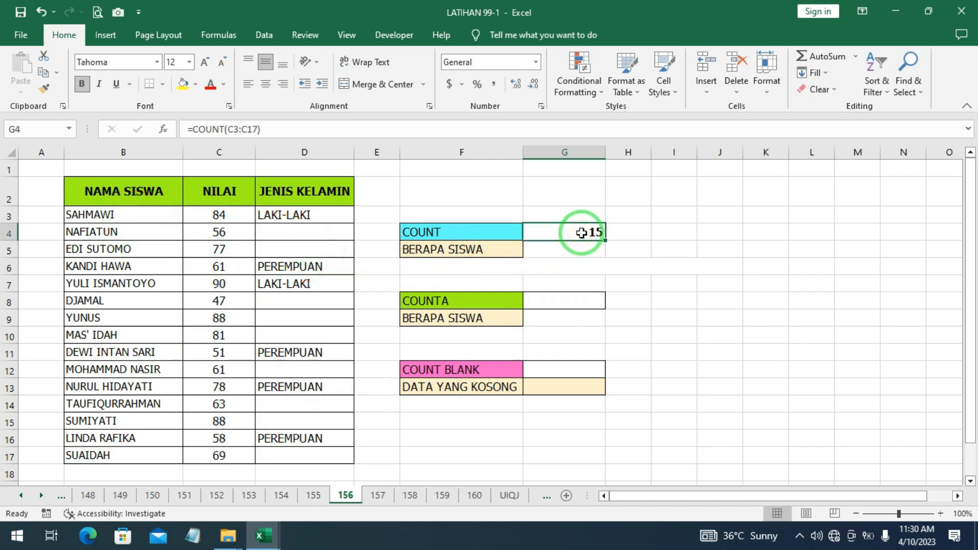
double_click(581, 232)
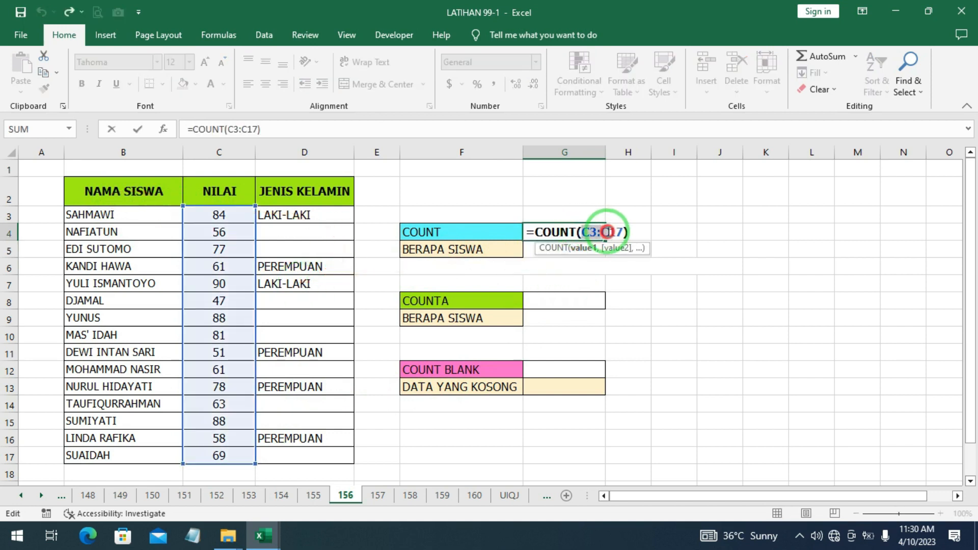
key("BackSpace")
key("BackSpace")
key("BackSpace")
key("BackSpace")
key("BackSpace")
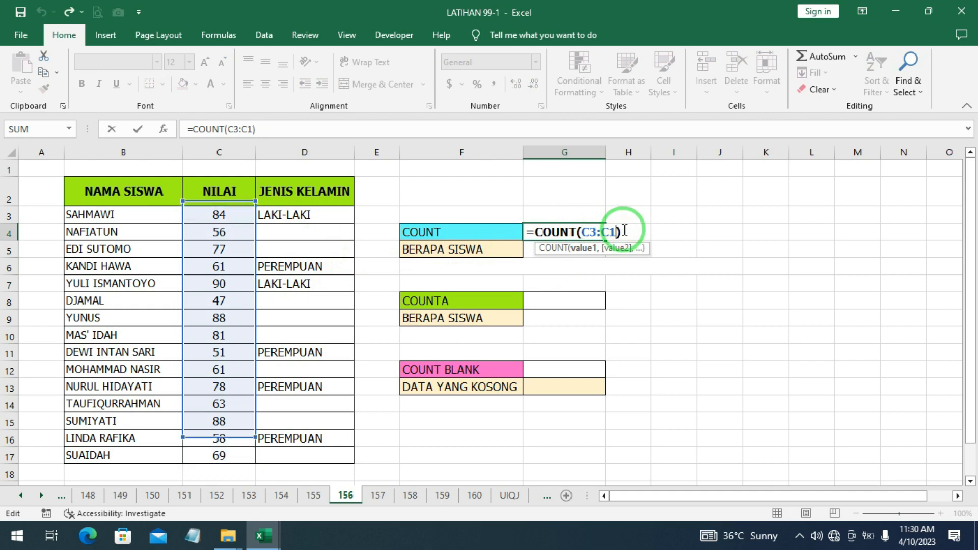
key("BackSpace")
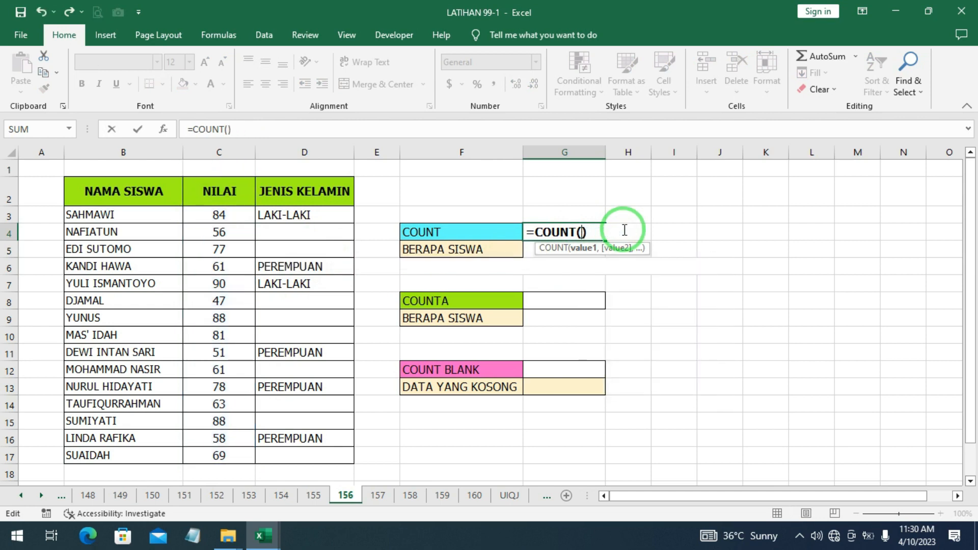
left_click_drag(131, 213, 141, 449)
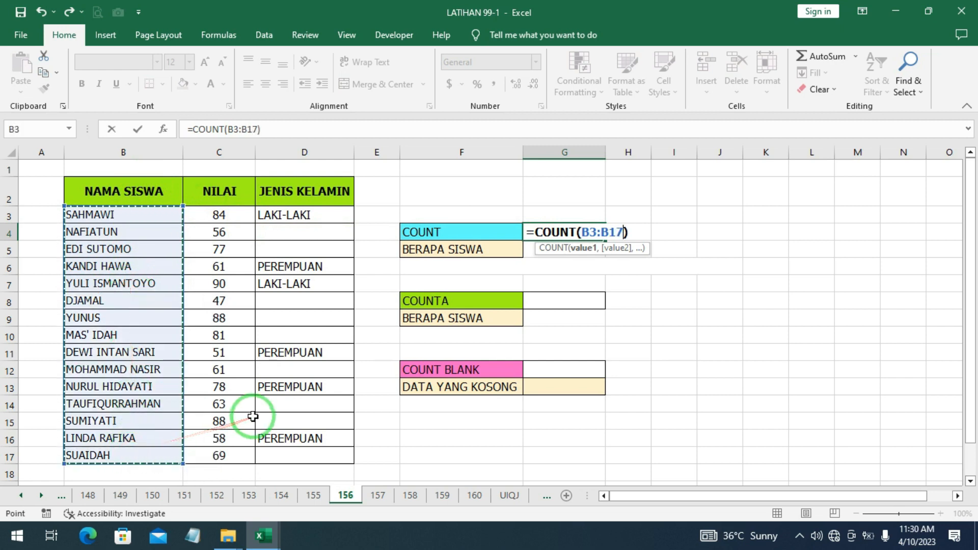
key("Return")
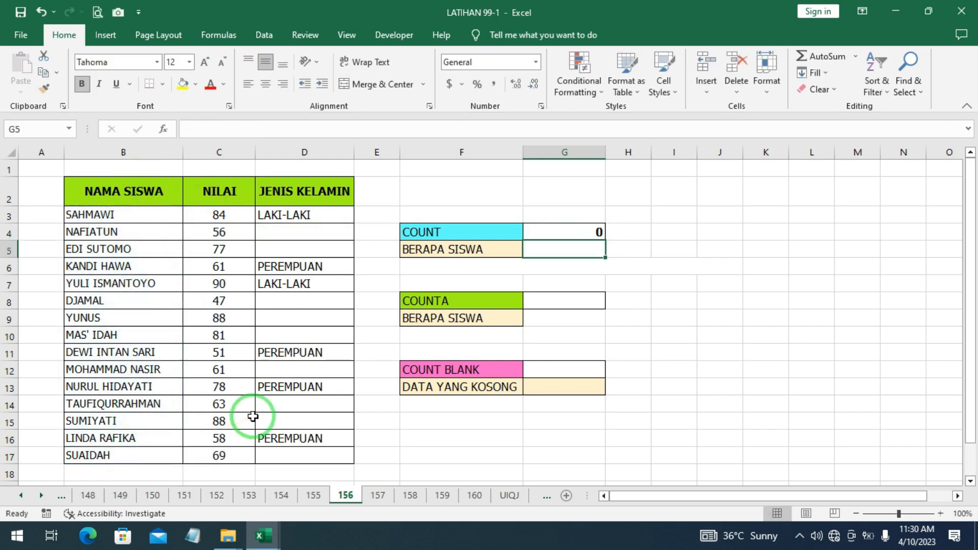
Step: Set the COUNT formula in G4 back to the NILAI range C3:C17
double_click(581, 233)
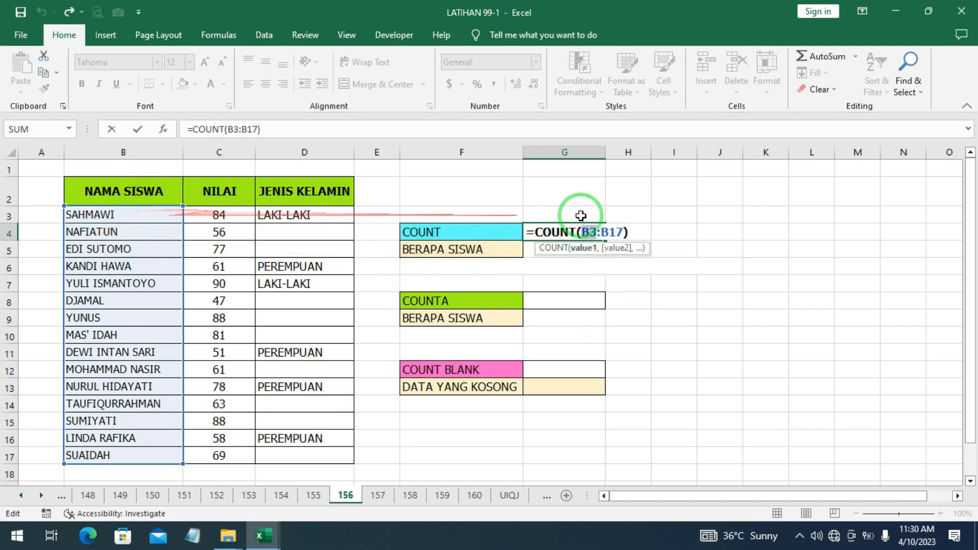
key("Delete")
key("Delete")
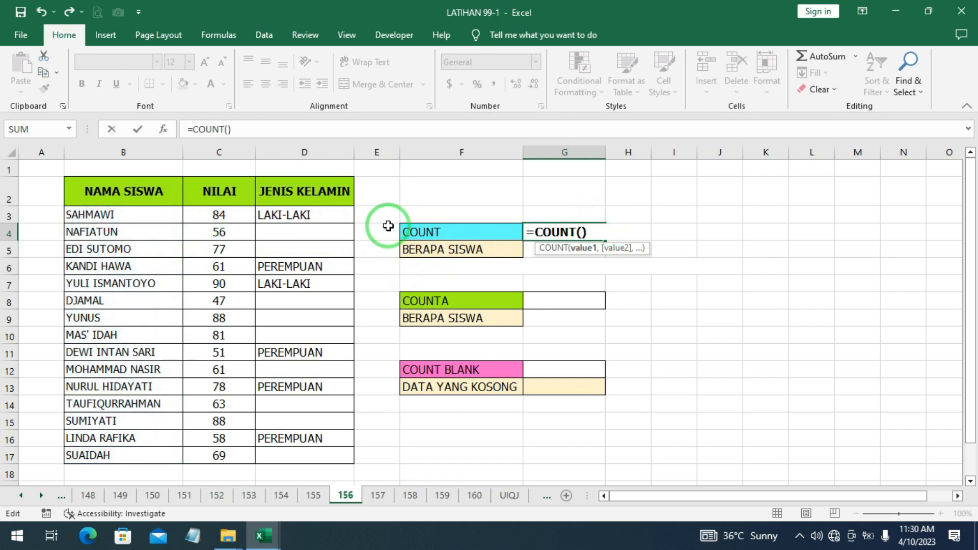
left_click_drag(220, 214, 235, 454)
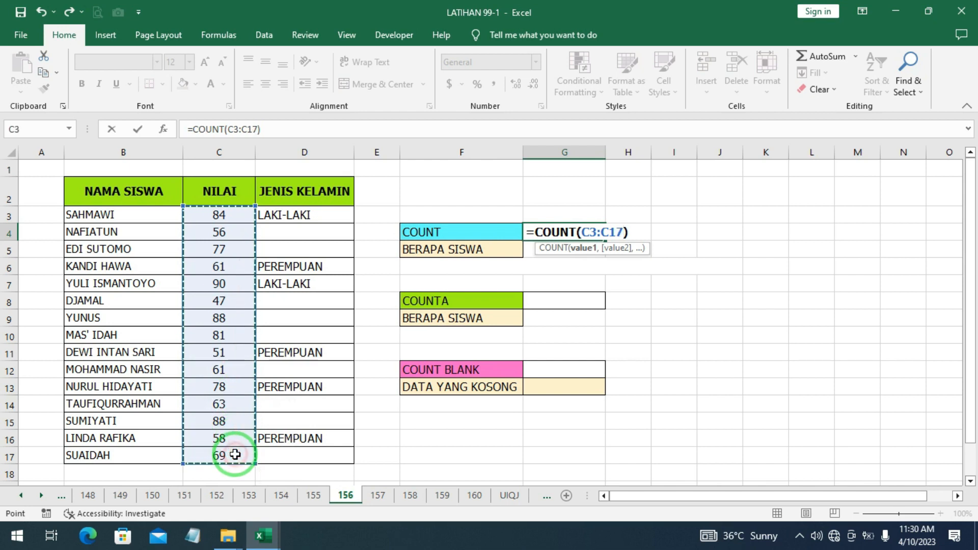
key("Return")
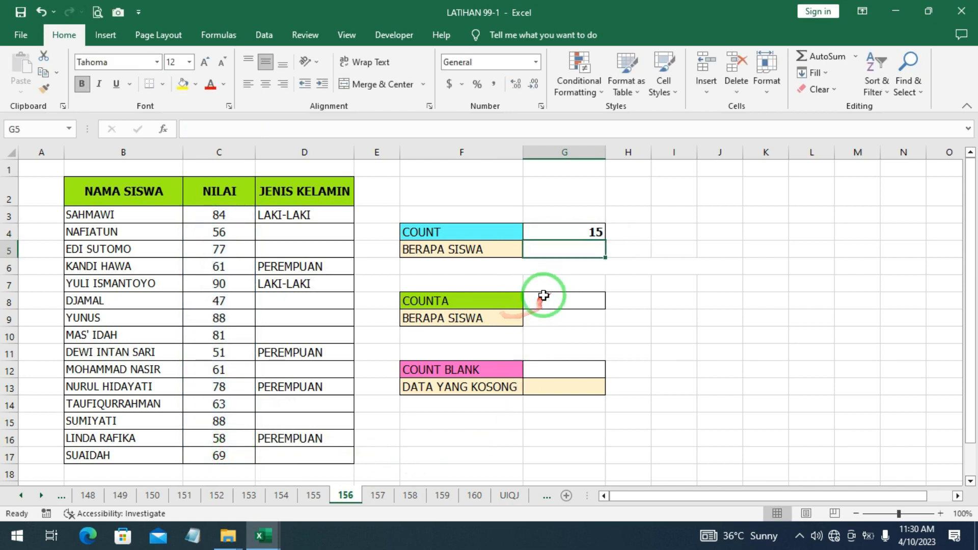
Step: Enter =COUNTA(C3:C17) in G8 to count the filled NILAI cells
double_click(533, 302)
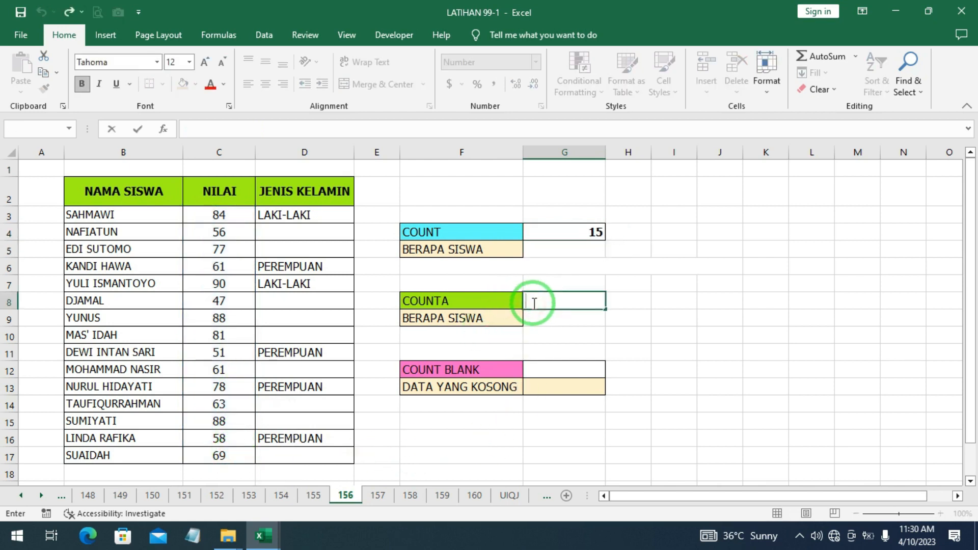
type("=COU")
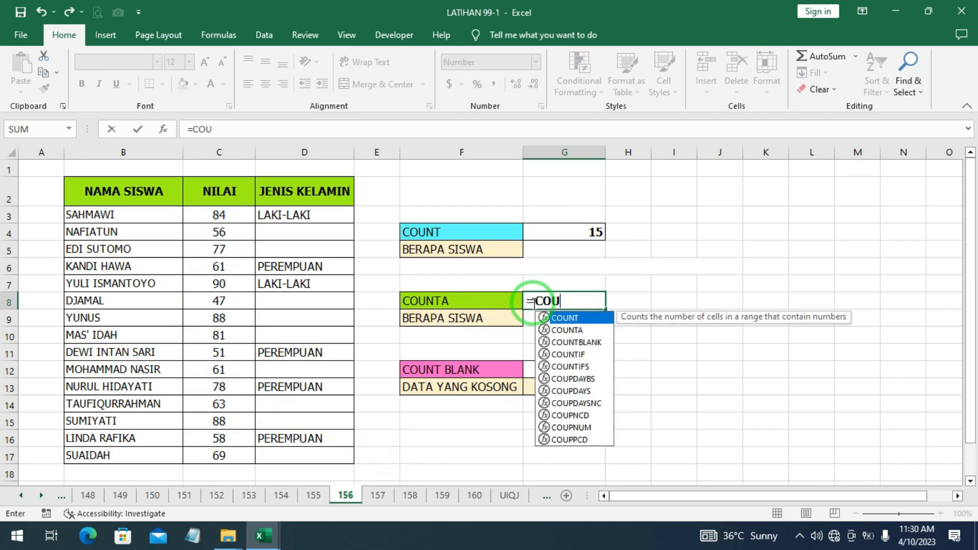
type("N(")
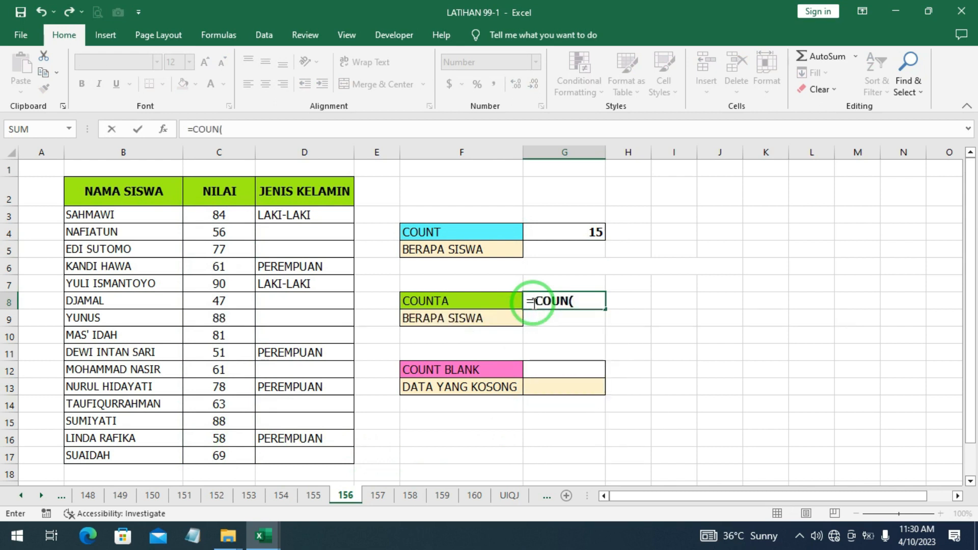
key("BackSpace")
double_click(564, 329)
left_click(564, 331)
key("BackSpace")
key("BackSpace")
key("BackSpace")
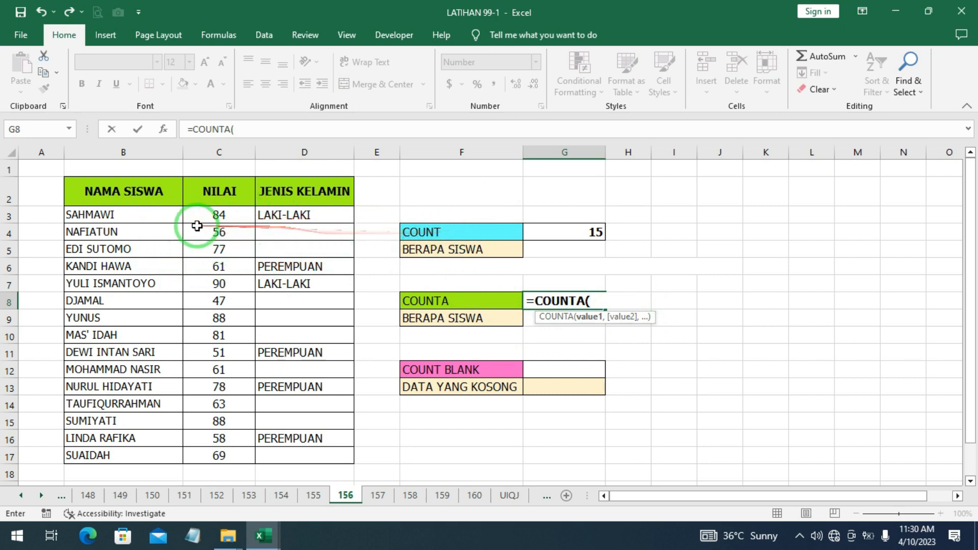
left_click_drag(227, 218, 253, 458)
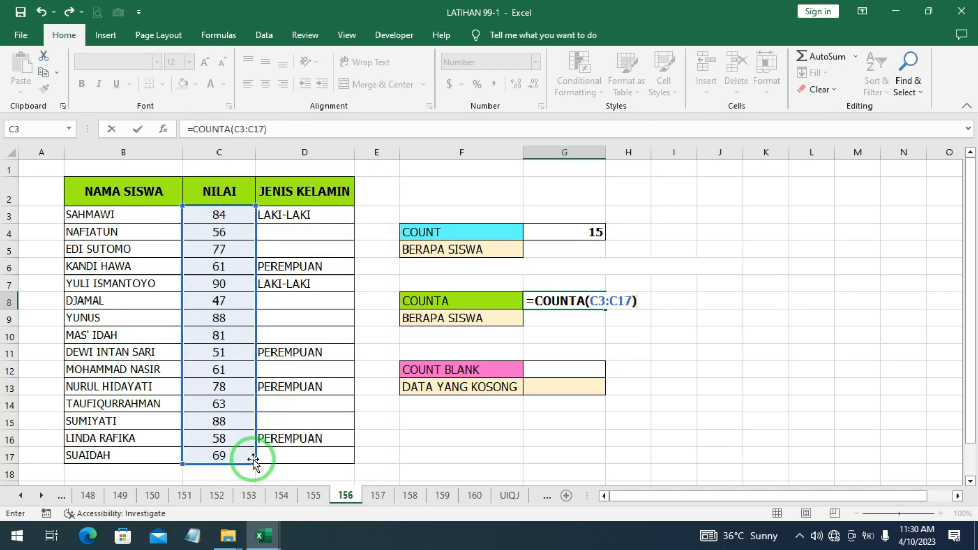
key("Return")
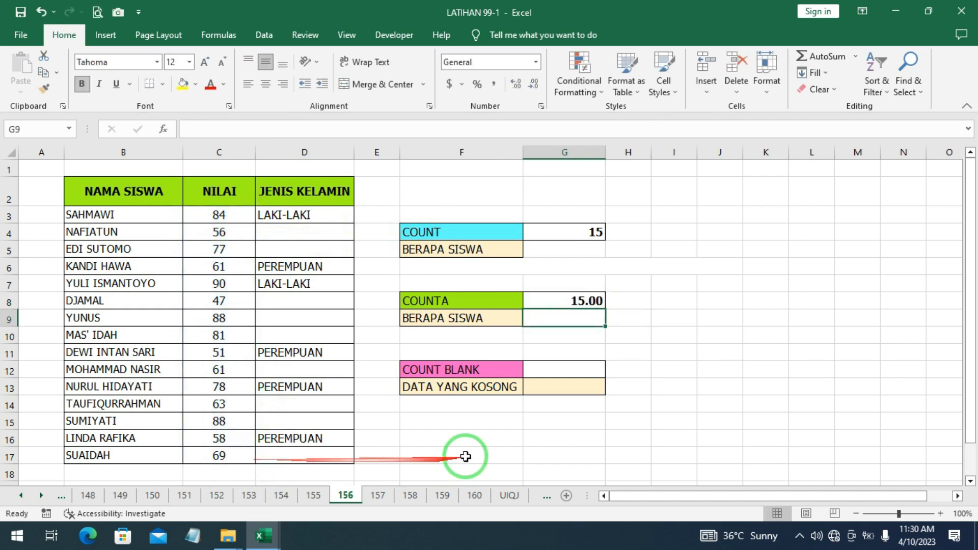
Step: Format the COUNTA result in G8 to show no decimal places
left_click(566, 301)
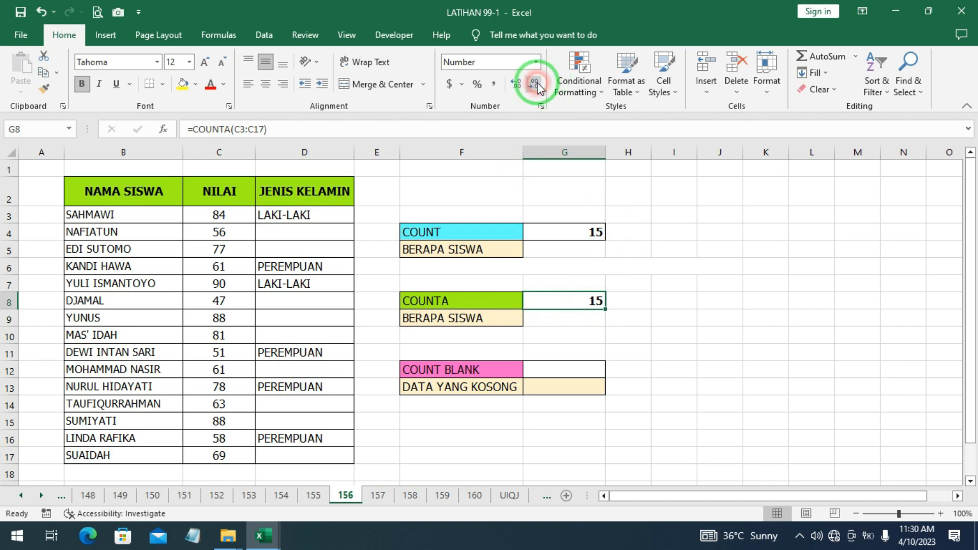
double_click(553, 332)
left_click(560, 305)
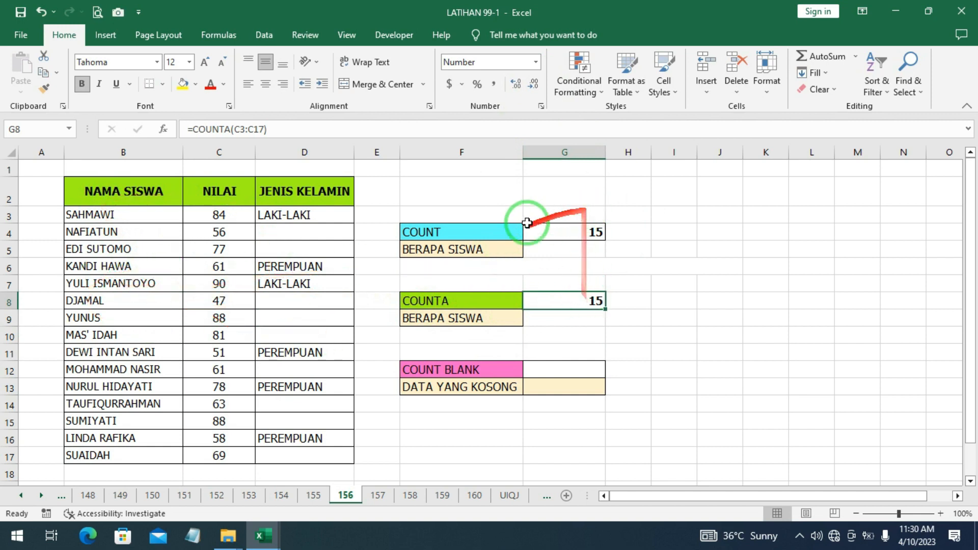
Step: Change the COUNTA formula in G8 to count the NAMA SISWA range B3:B17
double_click(591, 300)
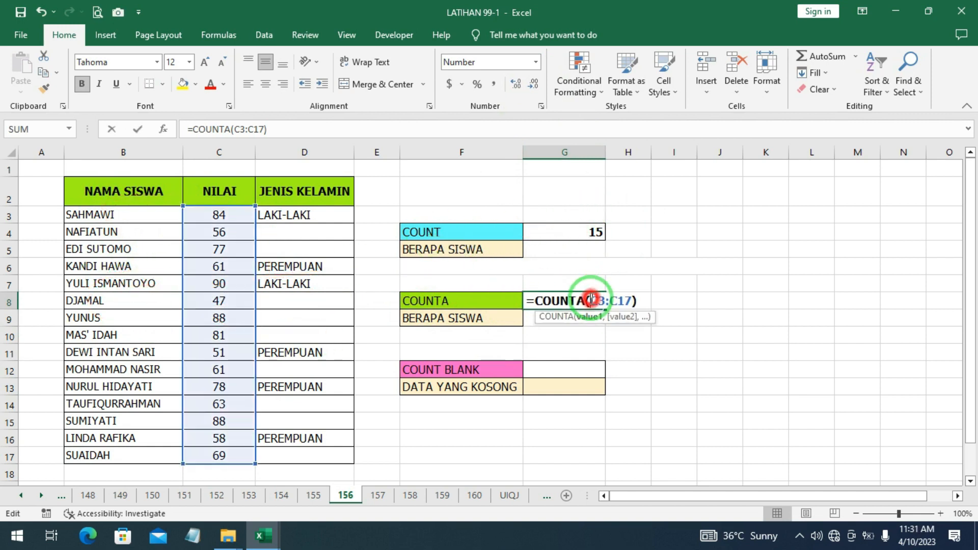
key("BackSpace")
key("BackSpace")
key("BackSpace")
key("BackSpace")
key("BackSpace")
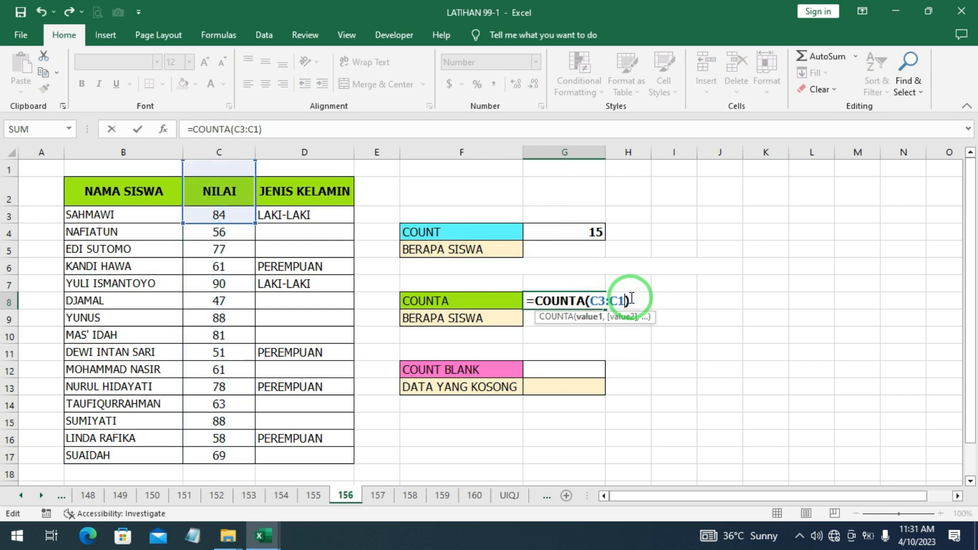
key("BackSpace")
left_click_drag(139, 216, 139, 457)
key("Return")
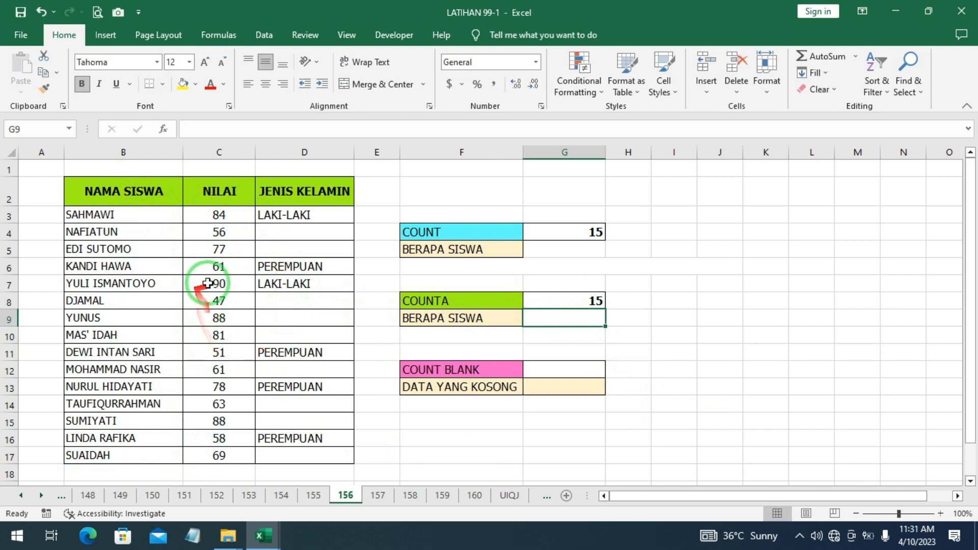
double_click(584, 299)
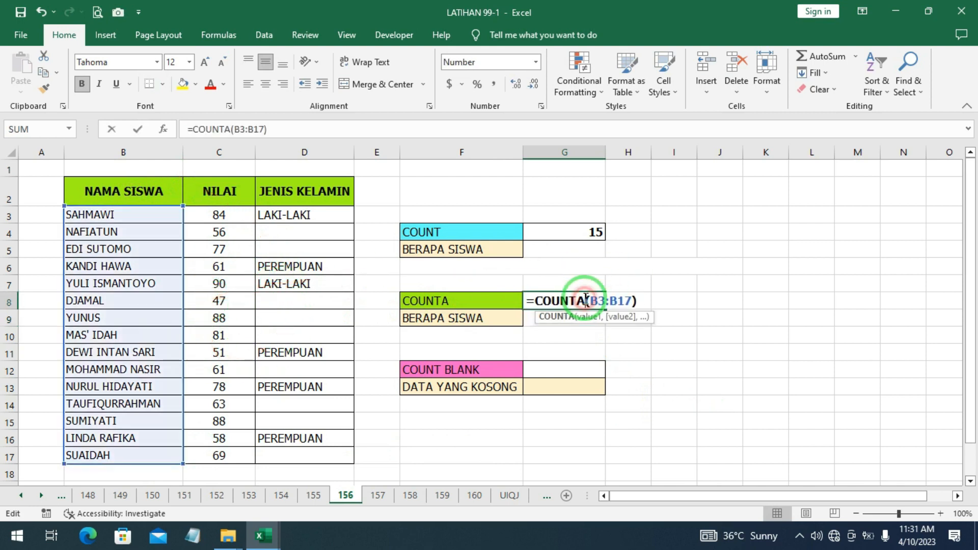
key("Return")
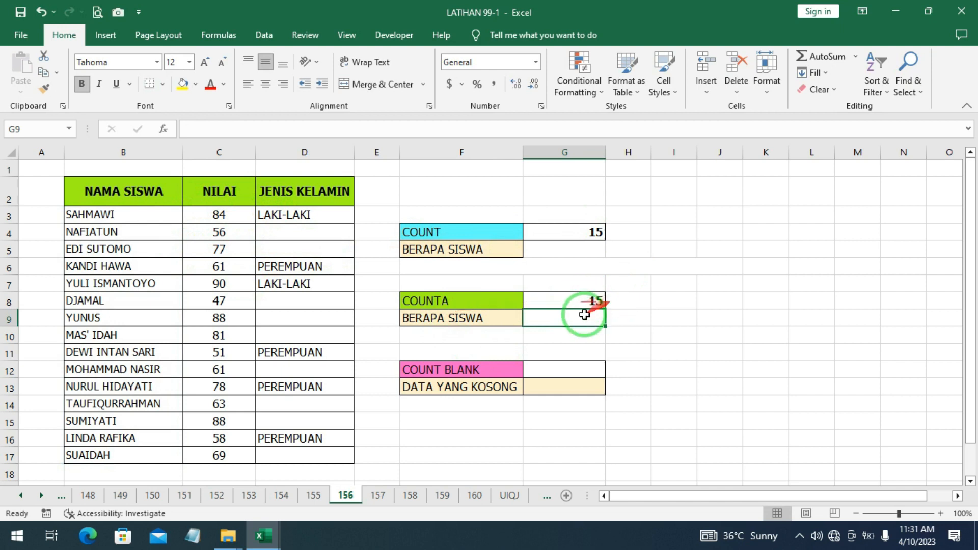
Step: Try the COUNTA formula in G8 on B2:B17 with the NAMA SISWA header included, and undo that change
double_click(575, 301)
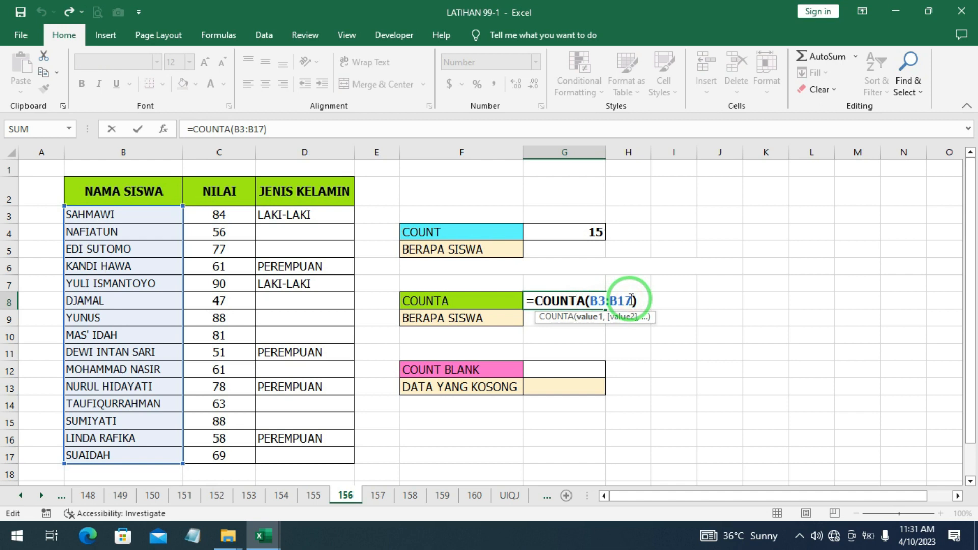
key("BackSpace")
key("BackSpace")
key("BackSpace")
key("BackSpace")
key("BackSpace")
key("BackSpace")
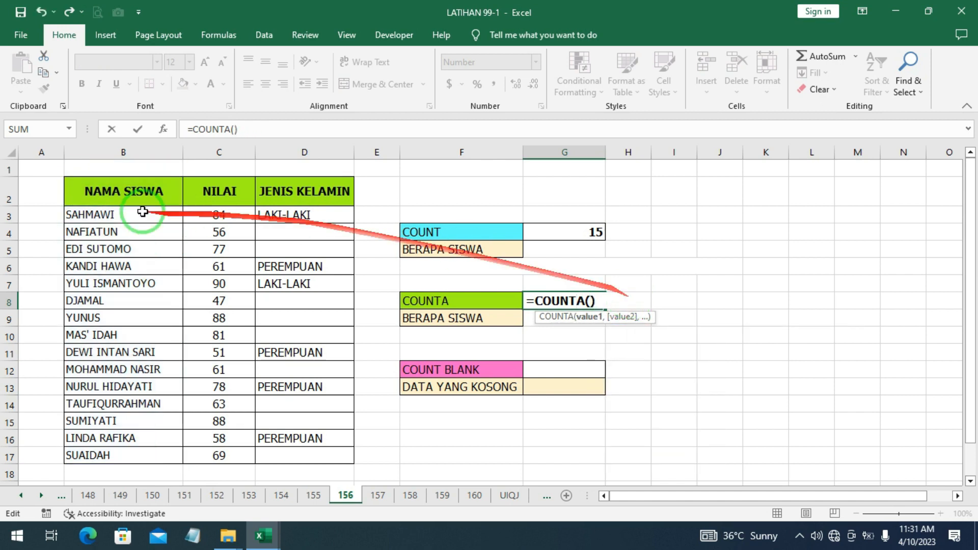
left_click_drag(98, 190, 131, 453)
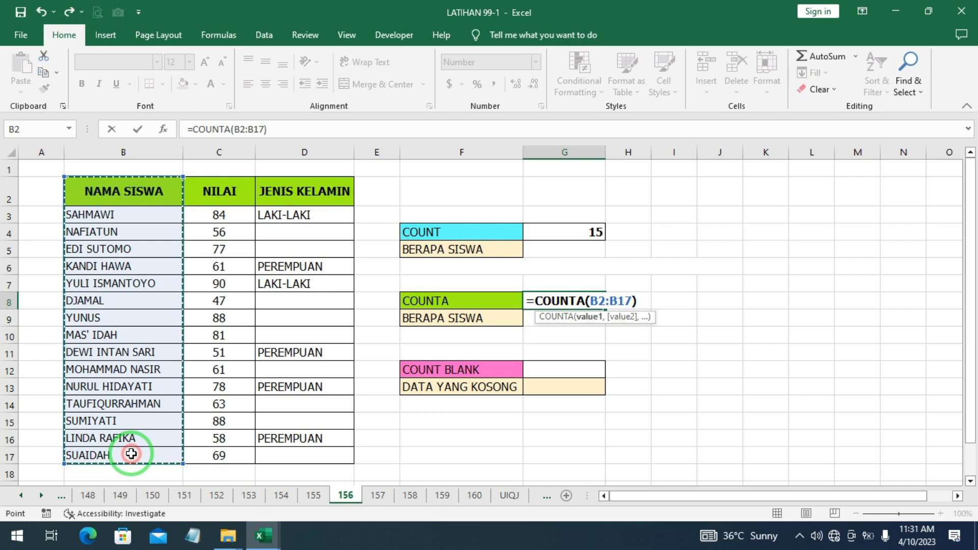
key("Return")
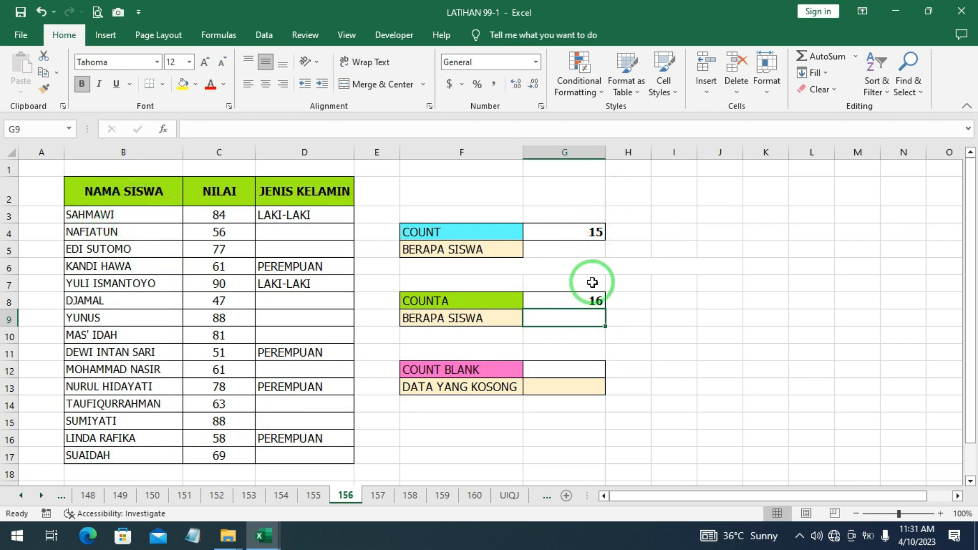
key("ctrl+z")
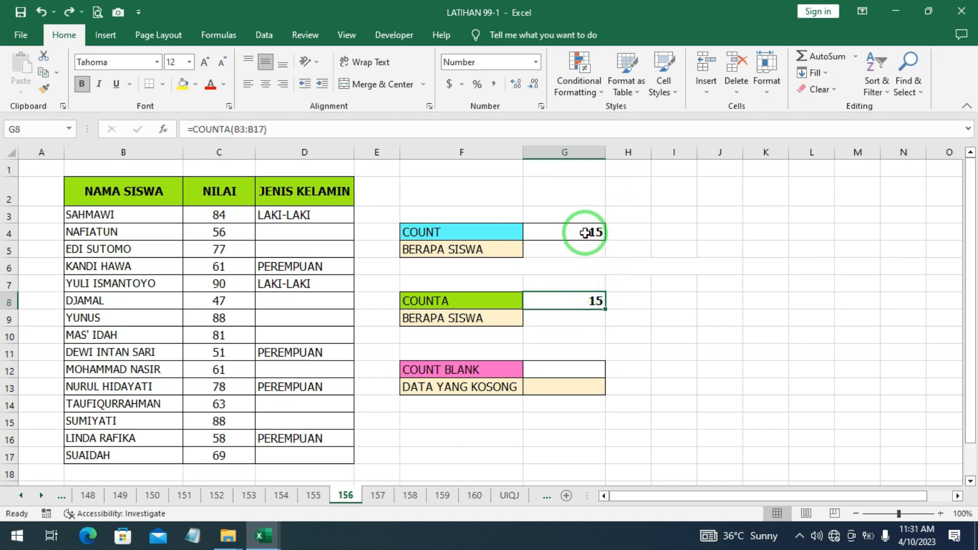
Step: Change the COUNT formula in G4 to the range C2:C17 so that it includes the NILAI header
double_click(585, 233)
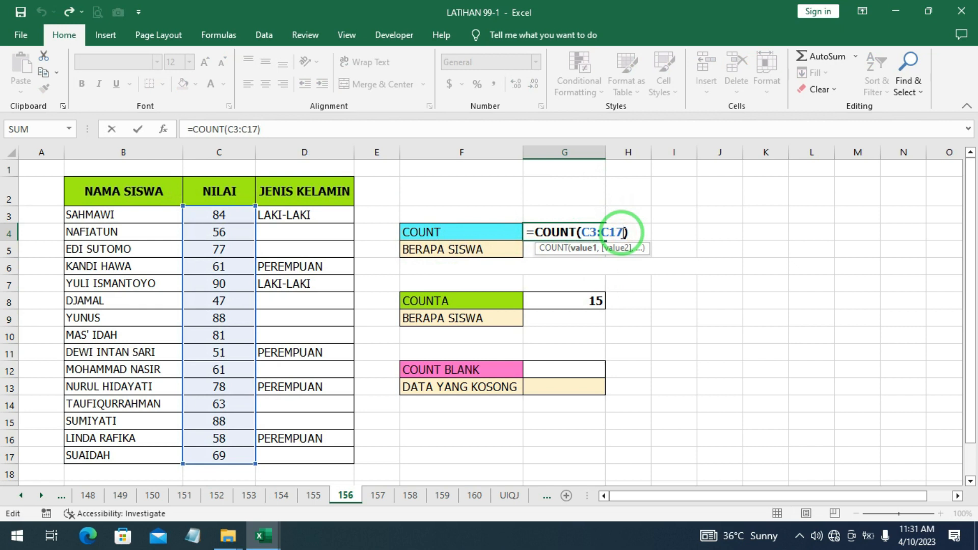
key("BackSpace")
key("BackSpace")
key("BackSpace")
key("BackSpace")
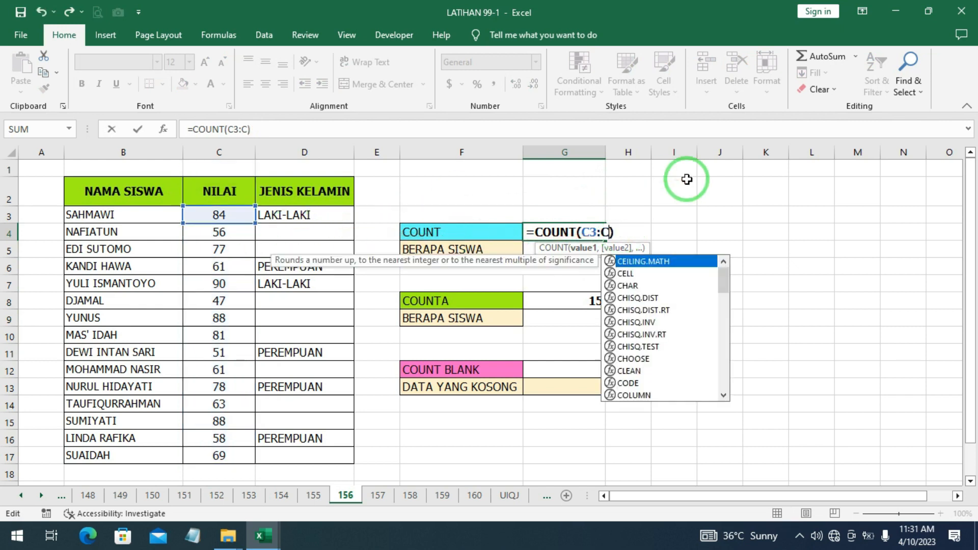
key("BackSpace")
key("BackSpace")
left_click_drag(218, 195, 228, 453)
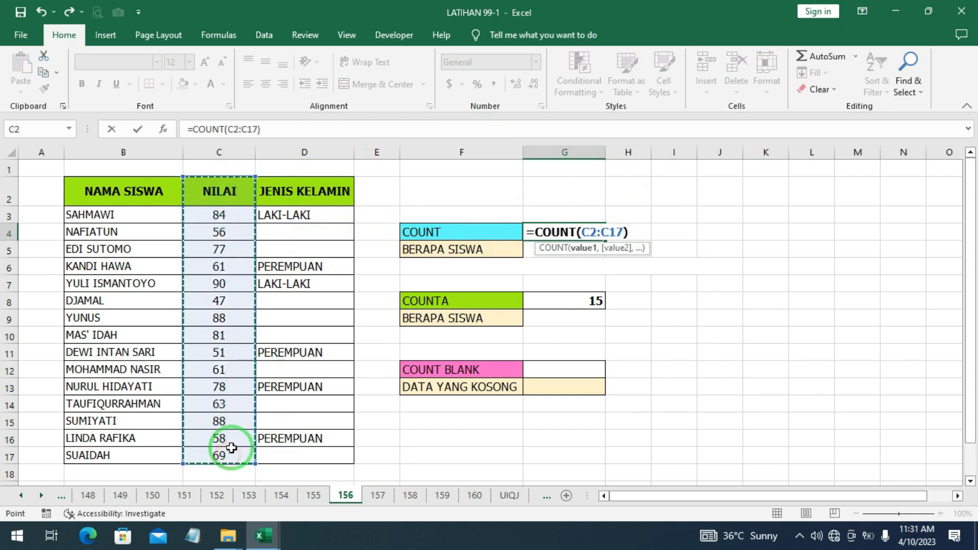
key("Return")
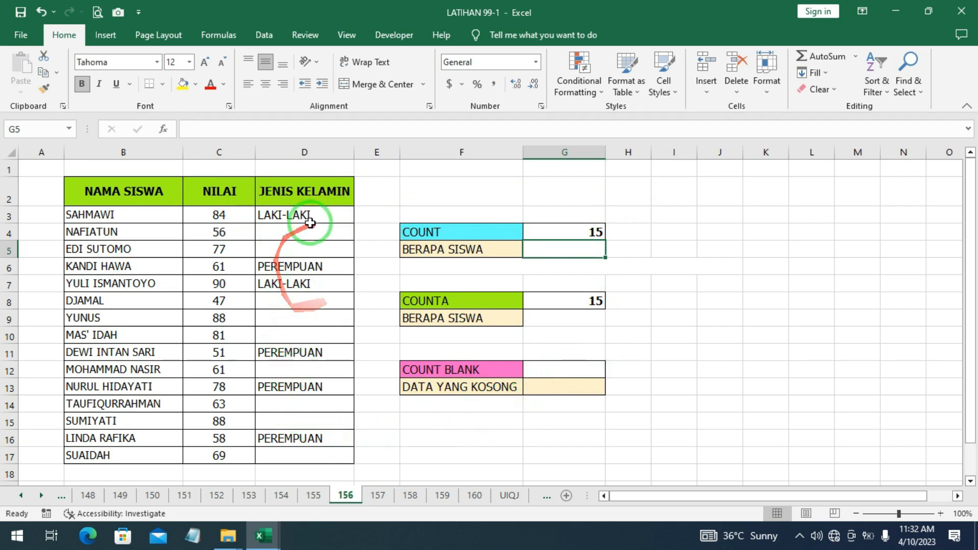
Step: Enter =COUNTBLANK(D3:D17) in G12 to count the empty JENIS KELAMIN cells
left_click(565, 367)
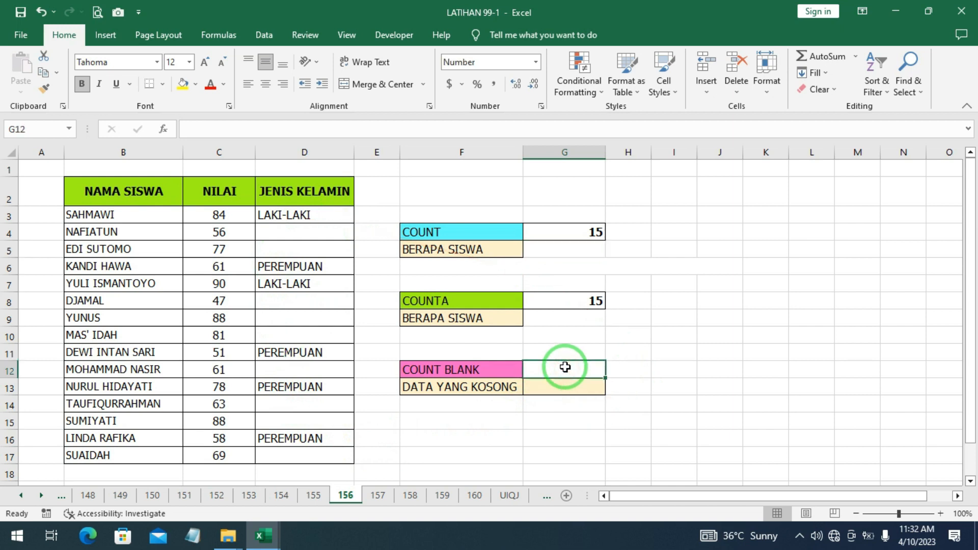
type("=COUN")
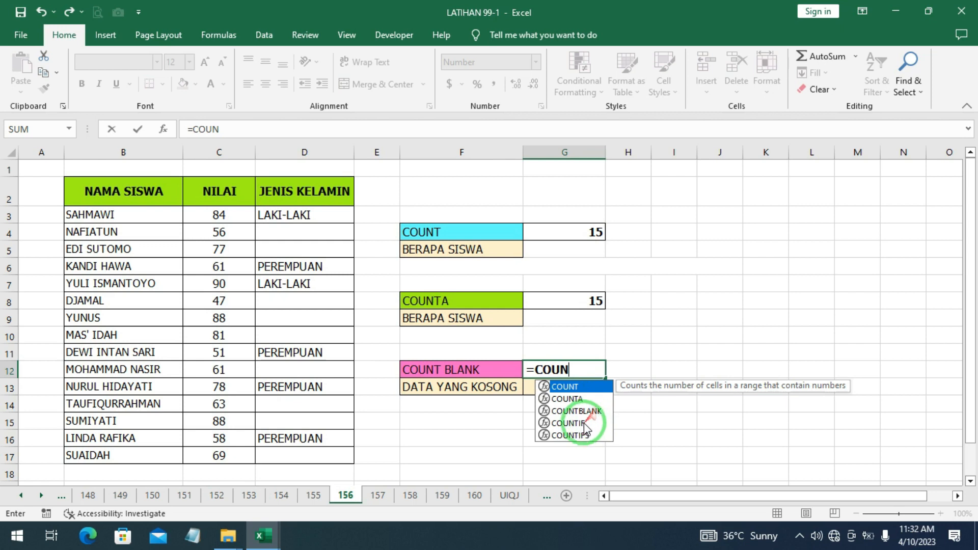
double_click(586, 413)
left_click(589, 406)
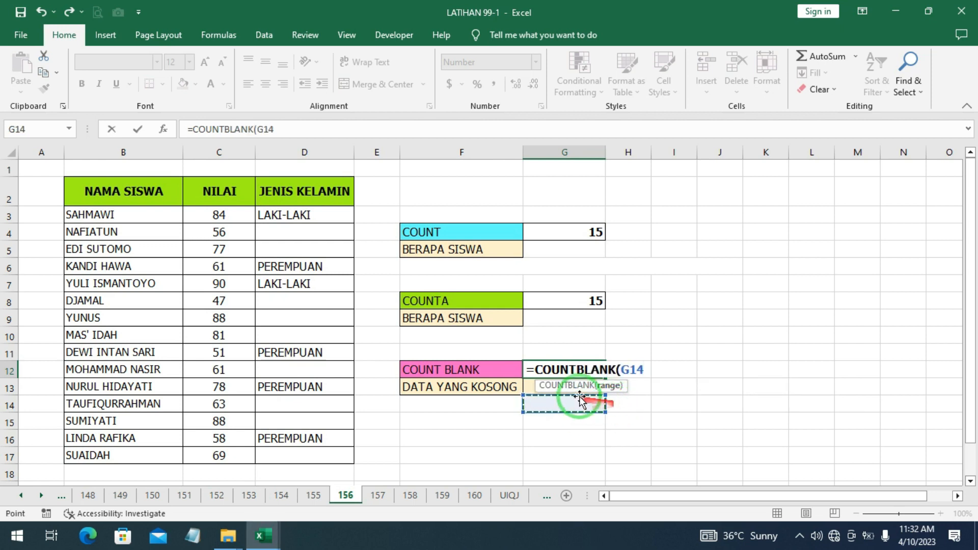
left_click_drag(306, 213, 306, 452)
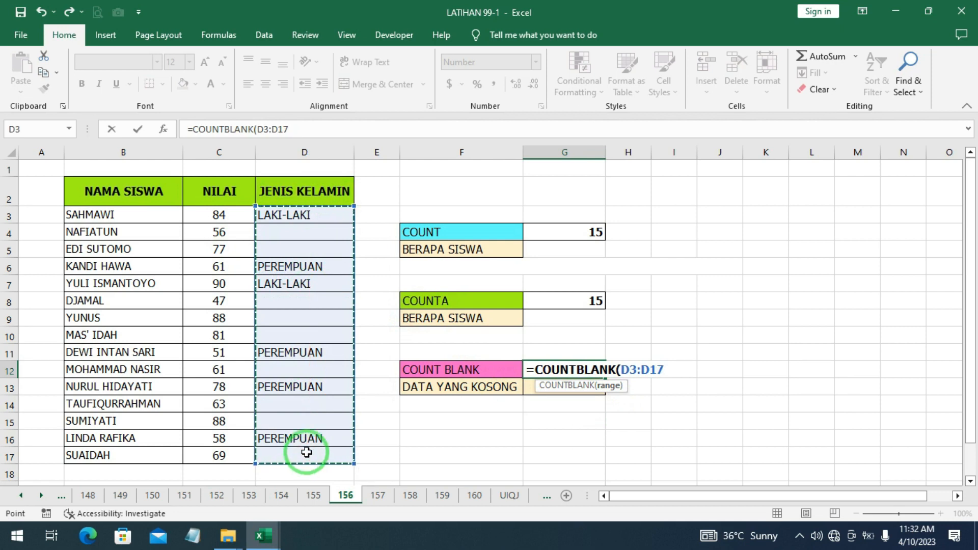
key("Return")
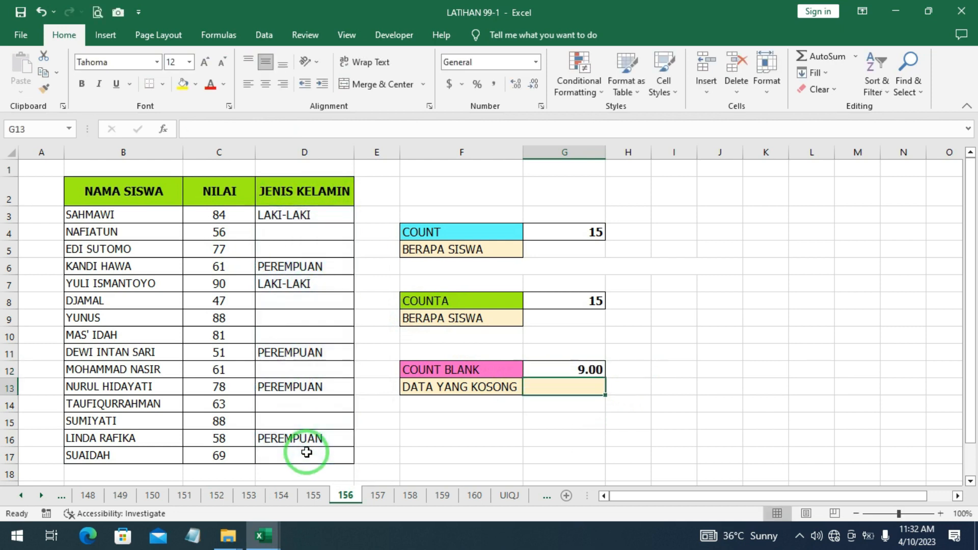
Step: Format the COUNTBLANK result in G12 to show no decimal places
left_click(595, 369)
left_click(530, 87)
left_click(531, 86)
left_click(588, 438)
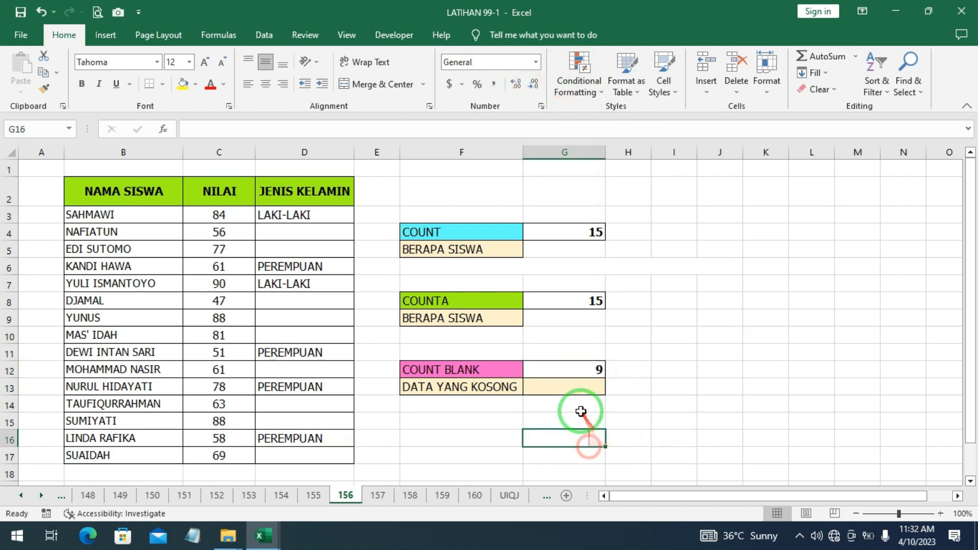
left_click(577, 371)
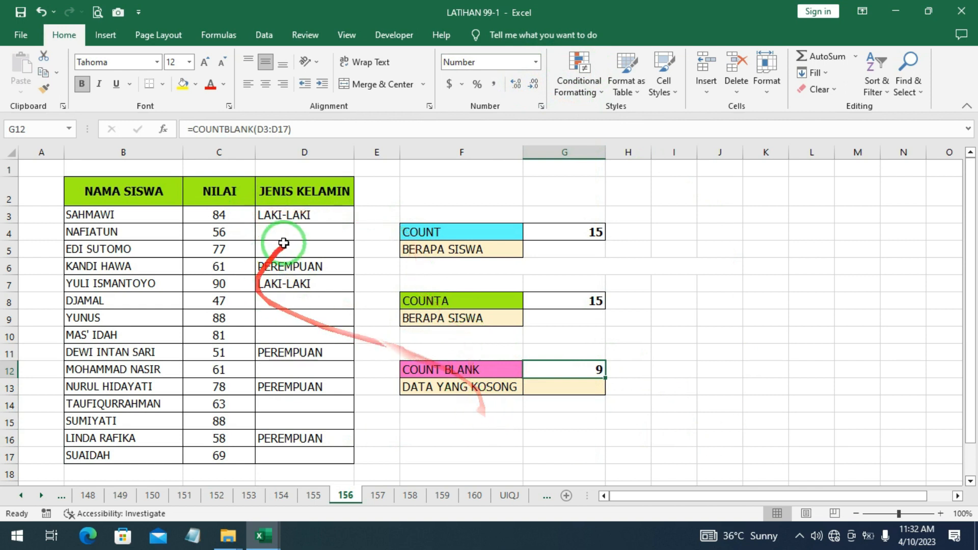
double_click(284, 214)
left_click(312, 298)
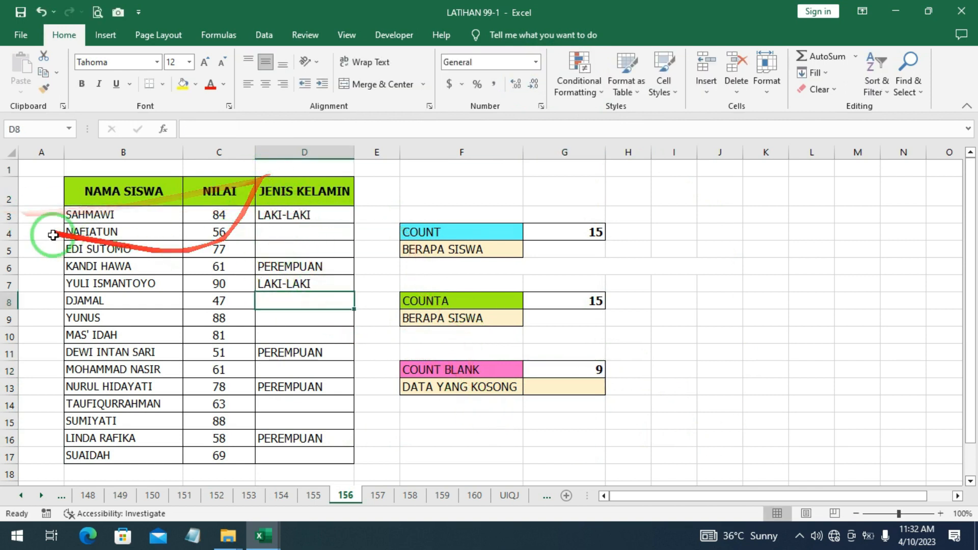
left_click(301, 454)
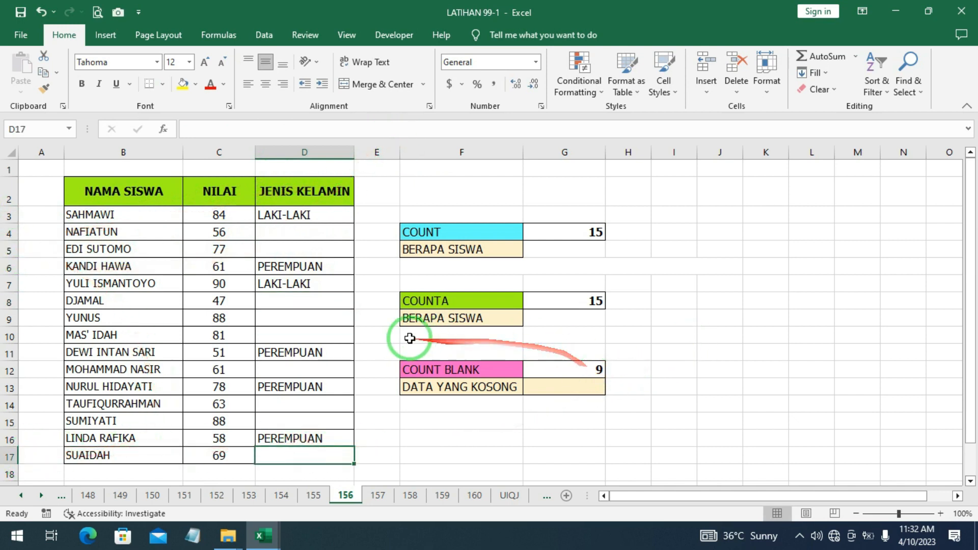
Step: Fill the empty JENIS KELAMIN cell D9 with PEREMPUAN to test the COUNTBLANK formula
left_click(282, 313)
type("PEREMPUAN")
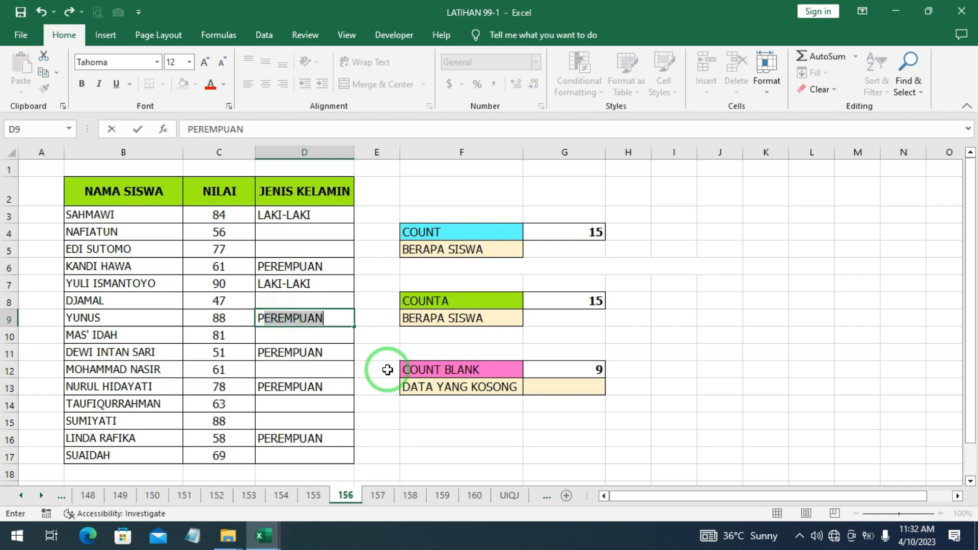
double_click(621, 431)
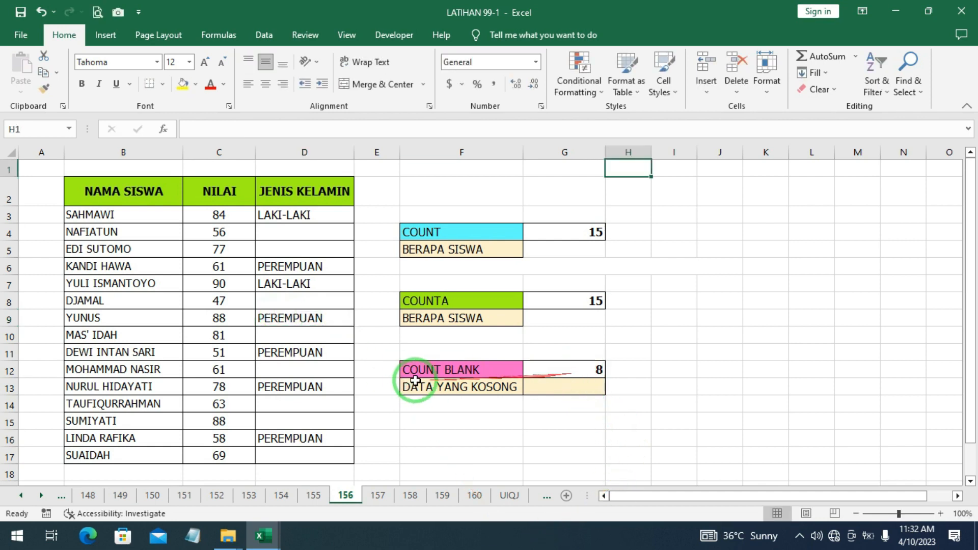
left_click_drag(492, 383, 573, 377)
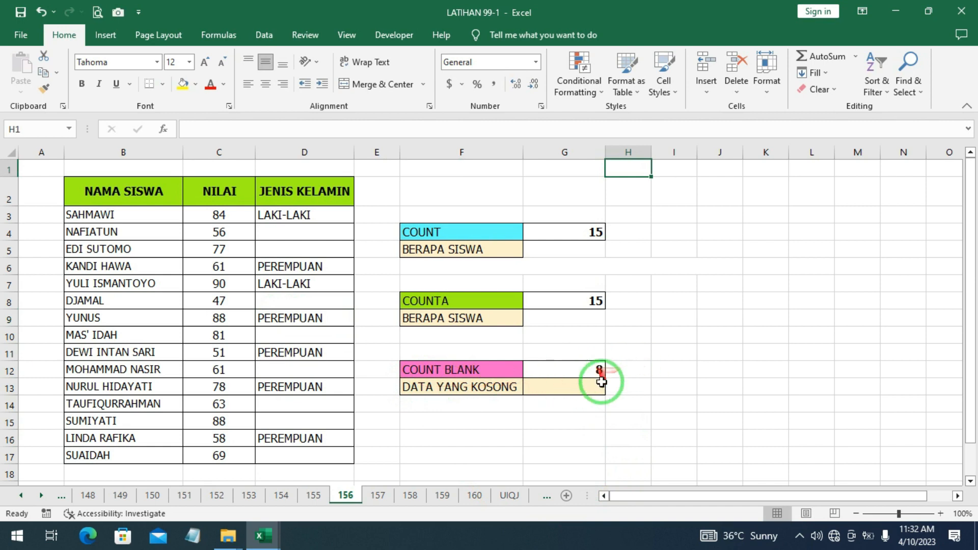